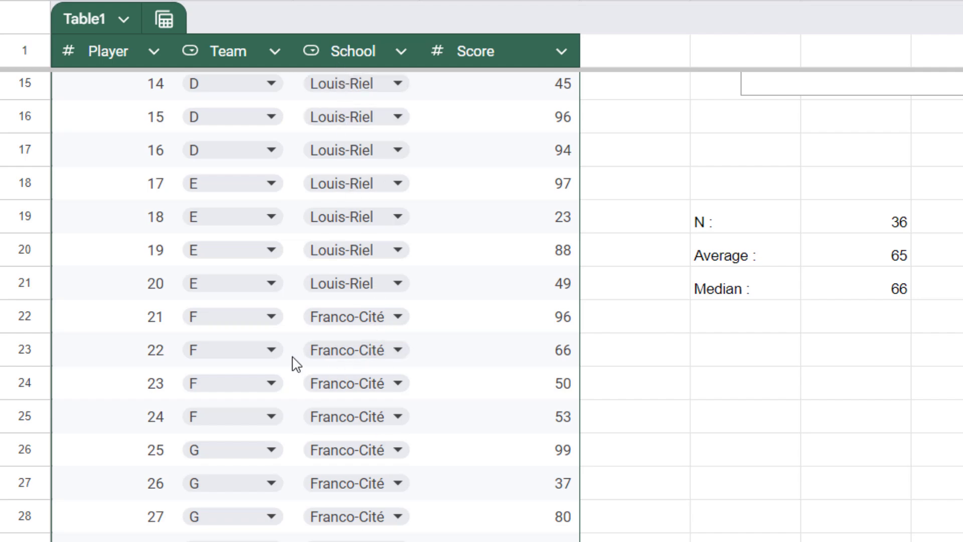
Step: Inspect the formulas behind the Average, Median and N values on the Population sheet
scroll(294, 351, up, 5)
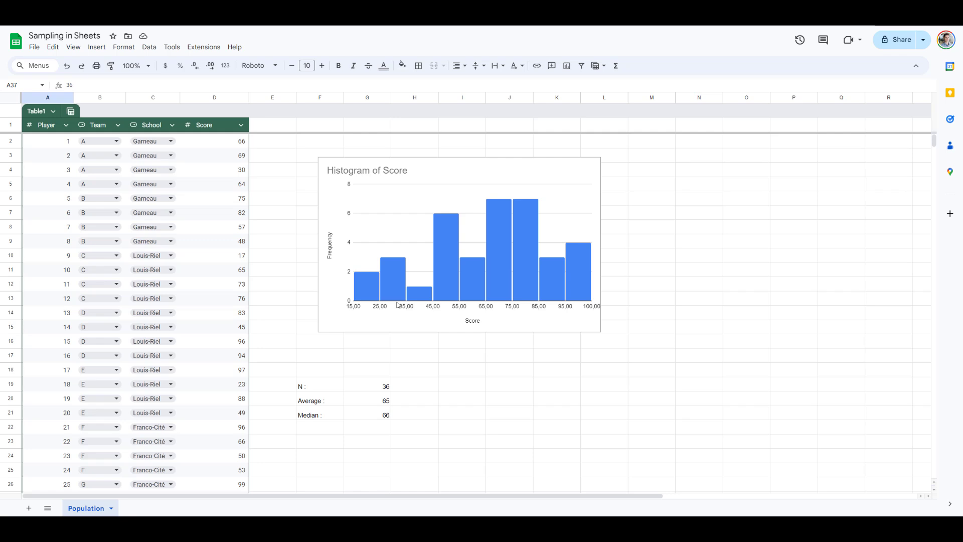
click(366, 400)
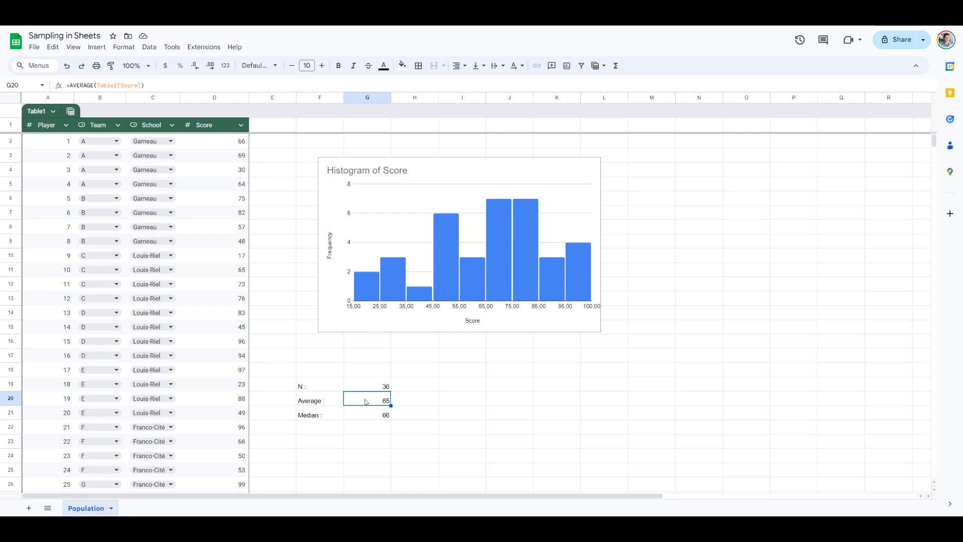
click(366, 414)
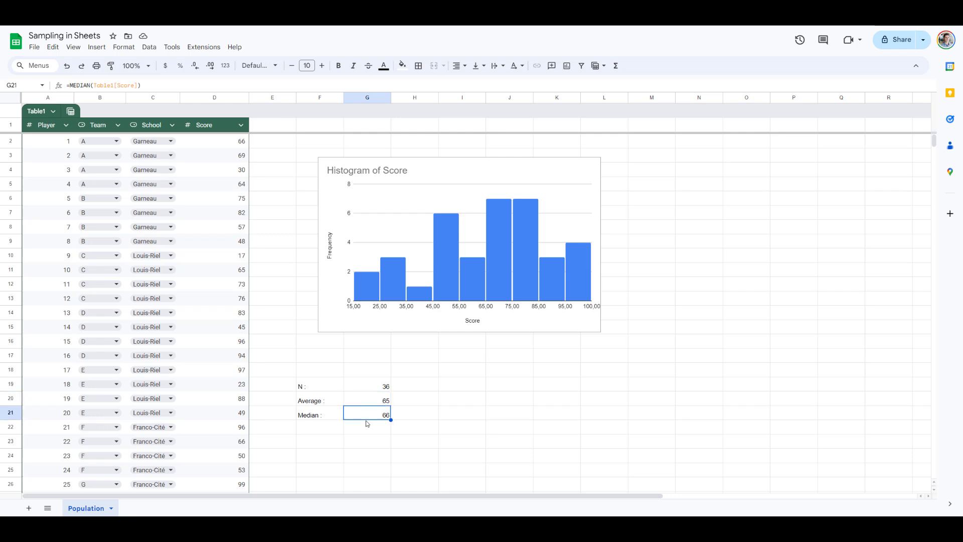
click(382, 387)
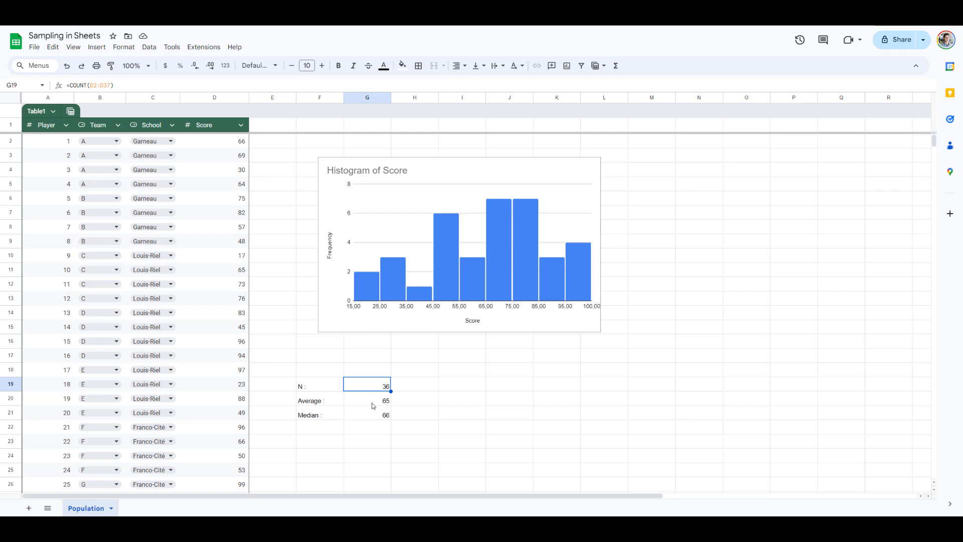
Step: Duplicate the Population sheet
right_click(75, 508)
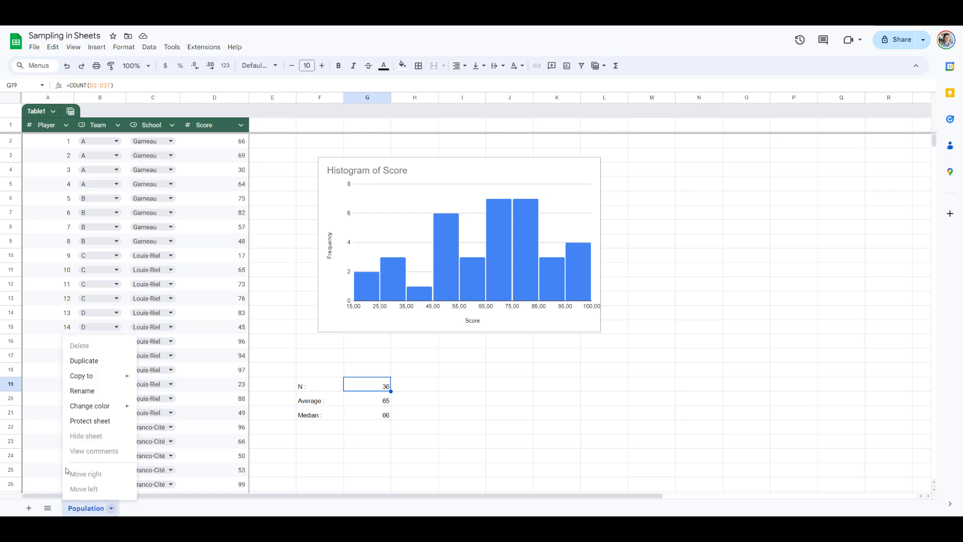
click(96, 361)
double_click(156, 509)
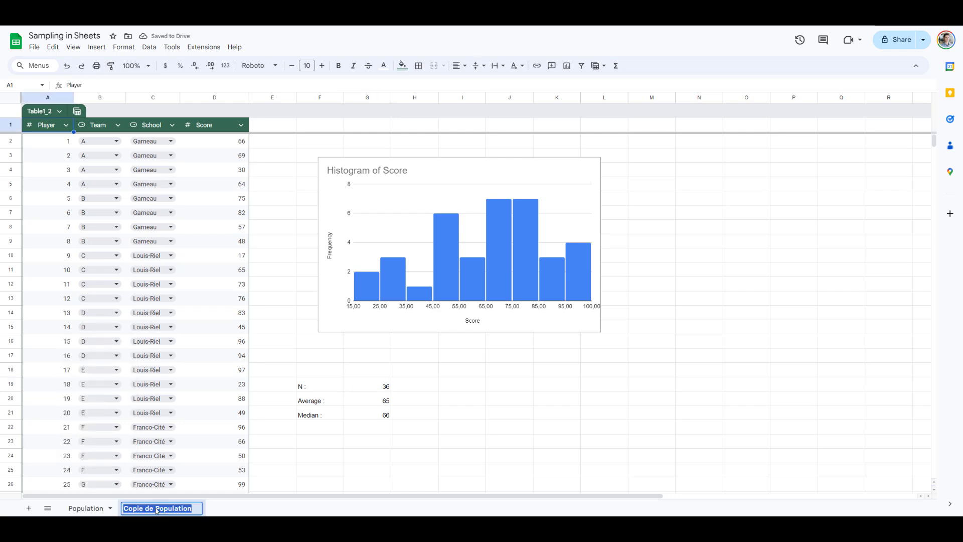
click(230, 509)
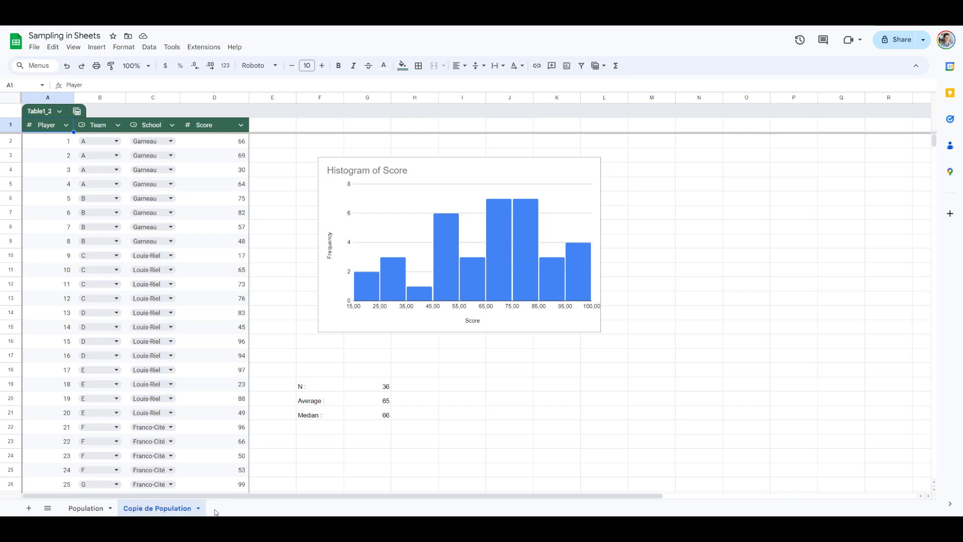
Step: Rename the copy 'Simple Random Sampling' and start the 'Population' heading in G18
right_click(177, 511)
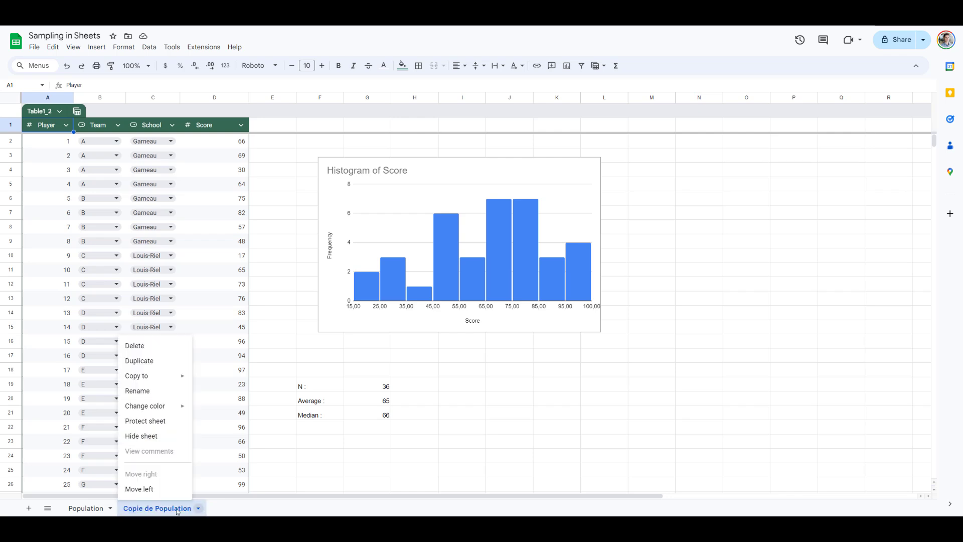
click(158, 394)
text(S)
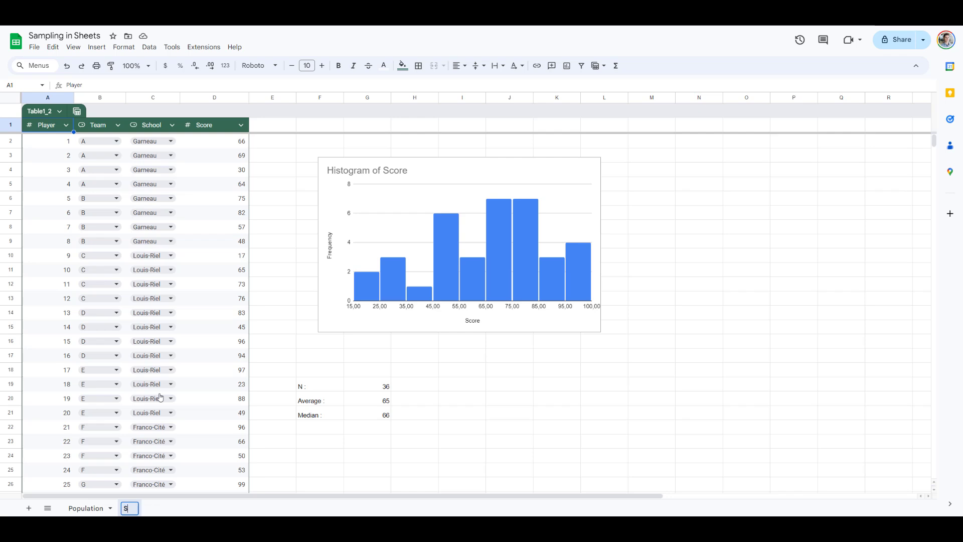
text(imple Ran)
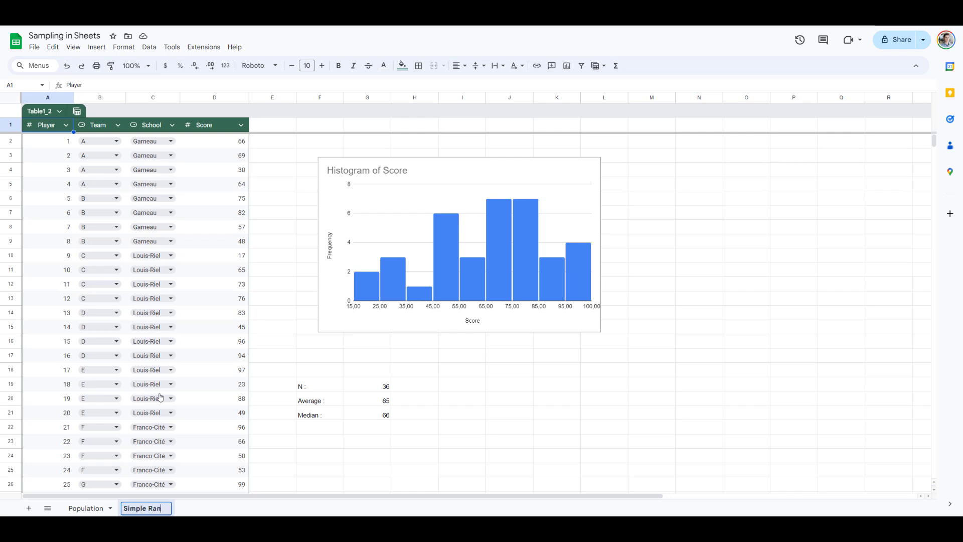
text(dom Sampling)
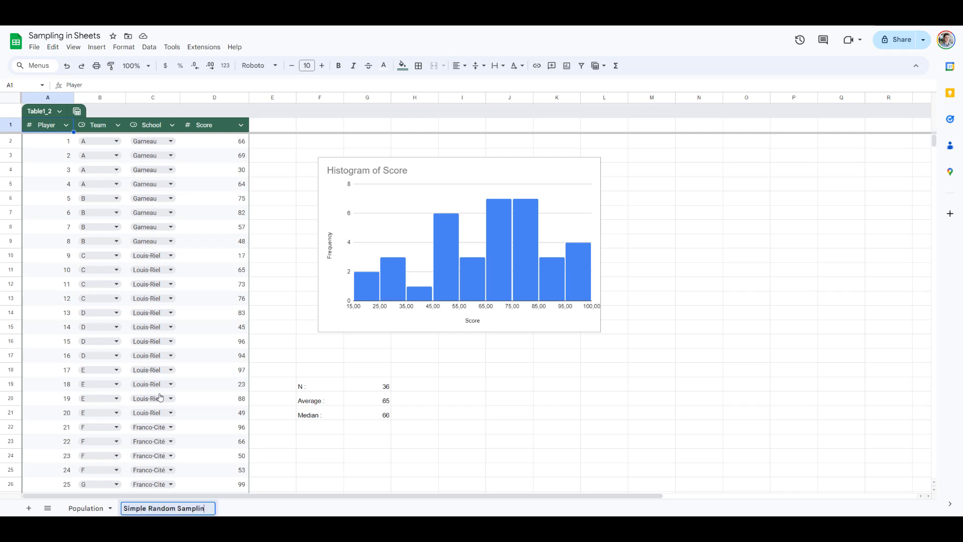
click(358, 374)
text(Popu)
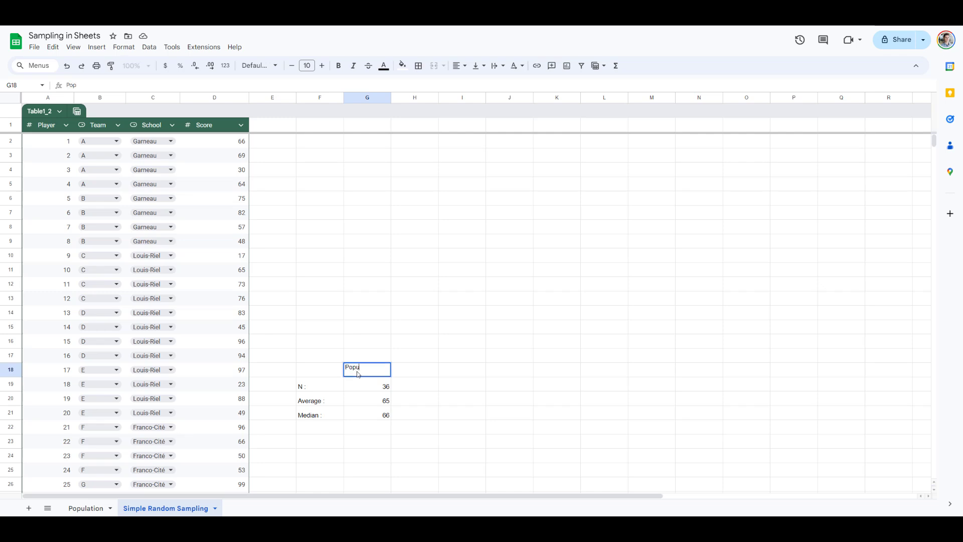
text(lation)
Step: Add the 'Sample' heading in H18 and set the sample N in H19 to 8
key(Tab)
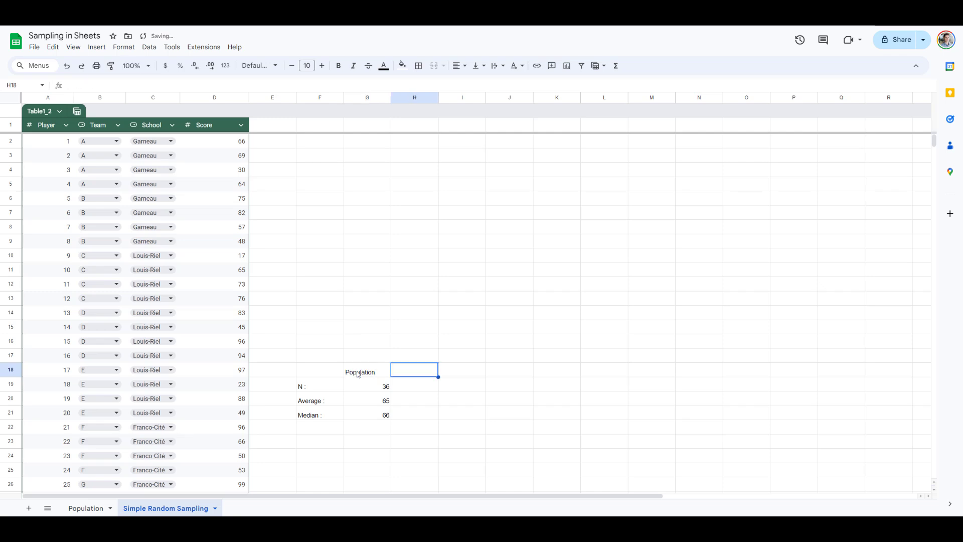
text(Sample)
key(Return)
key(Right)
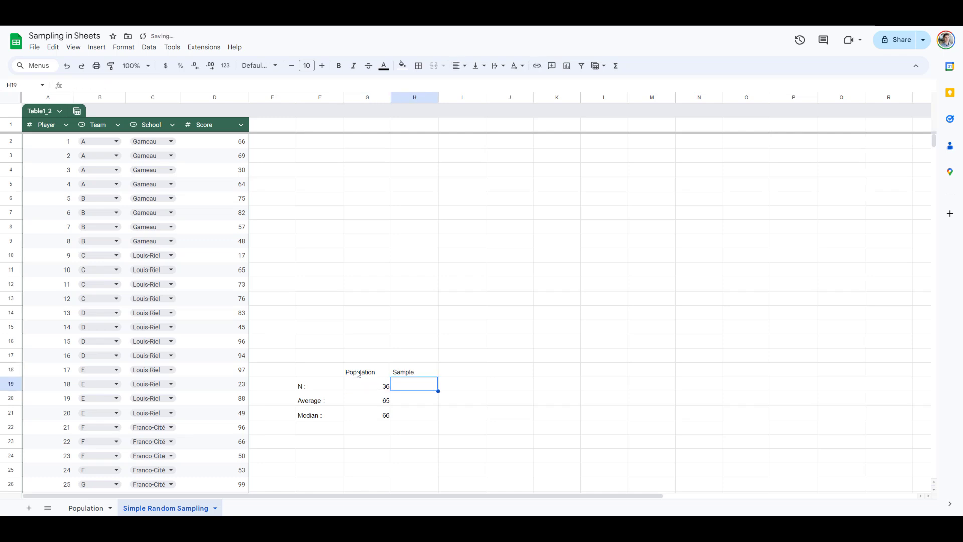
text(8)
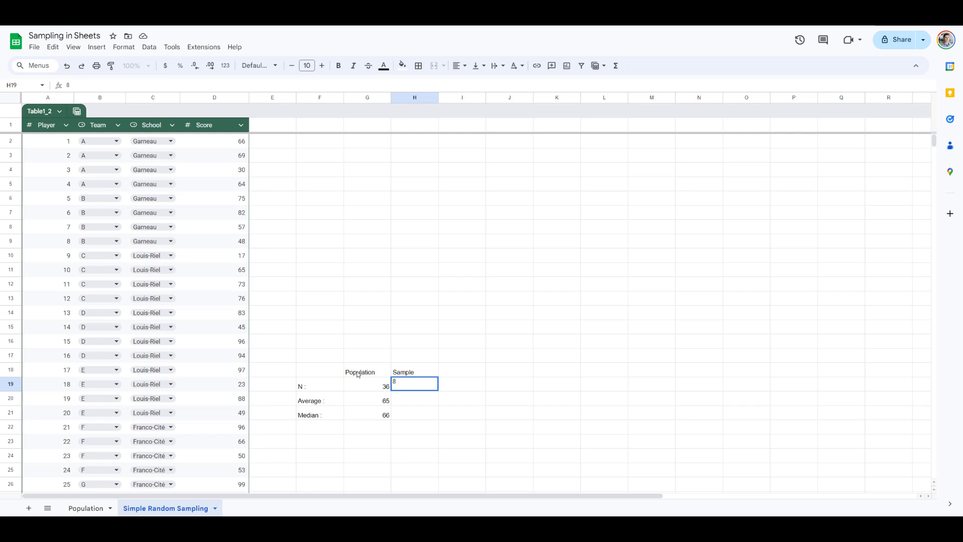
key(Up)
key(Up)
key(Up)
Step: Select the player table rows A2:D37
drag(54, 145, 239, 143)
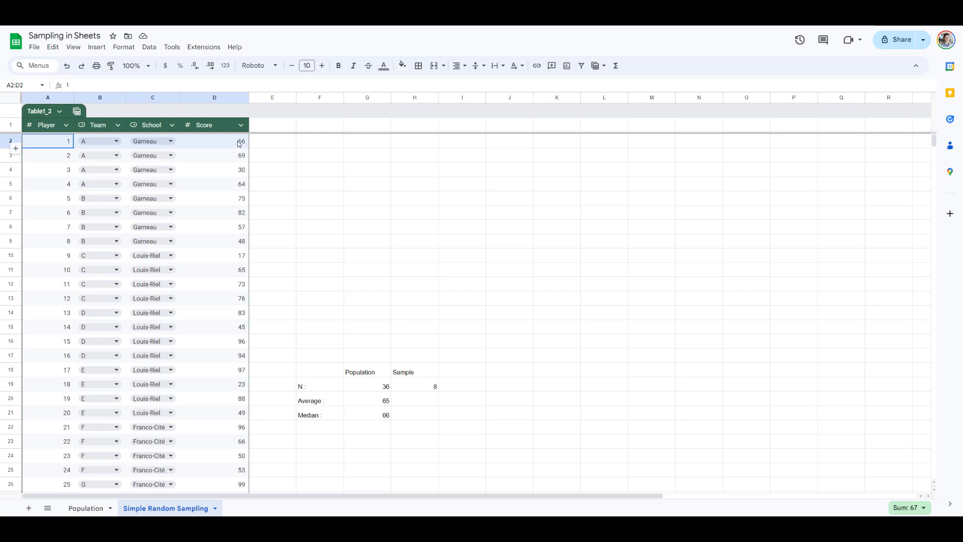
click(60, 145)
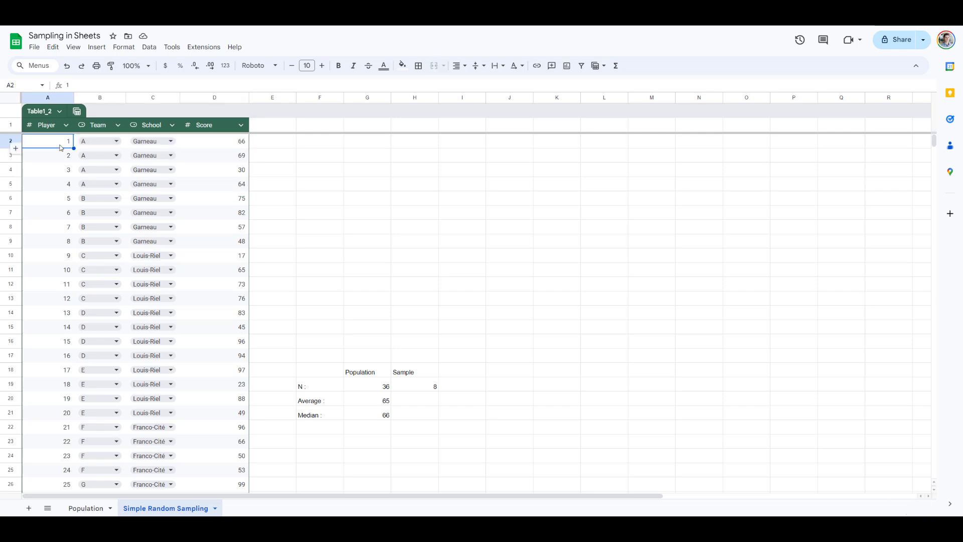
drag(60, 148, 220, 391)
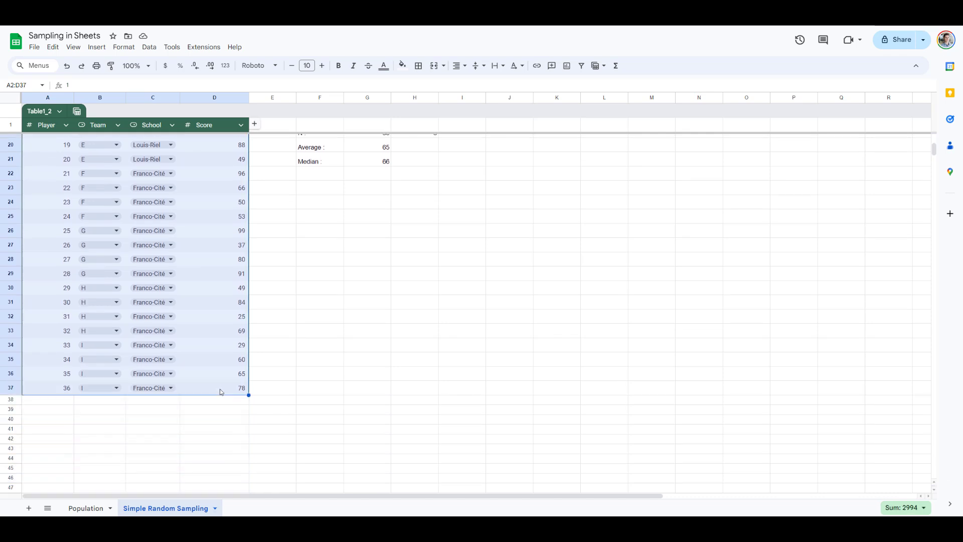
scroll(220, 392, up, 6)
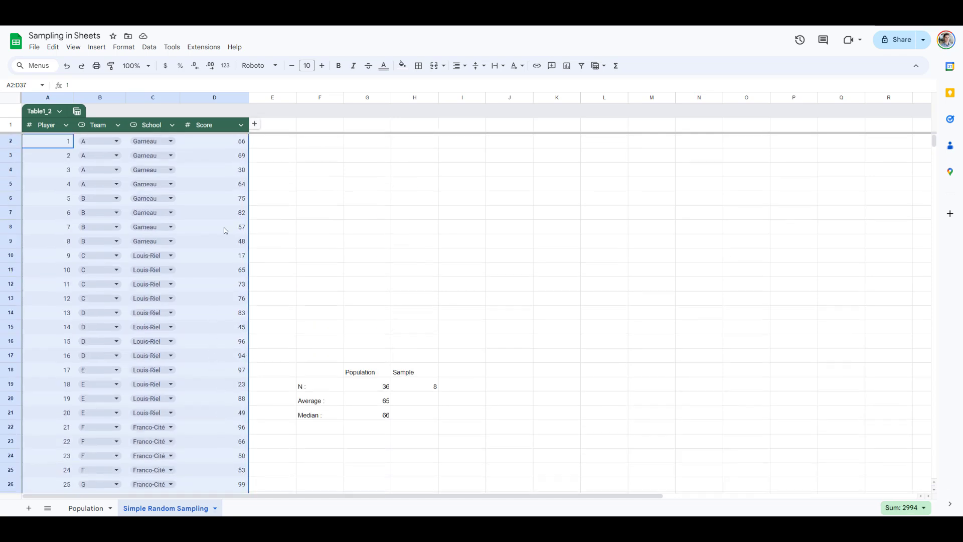
Step: Shuffle the selected player rows with Data > Randomize range
click(150, 47)
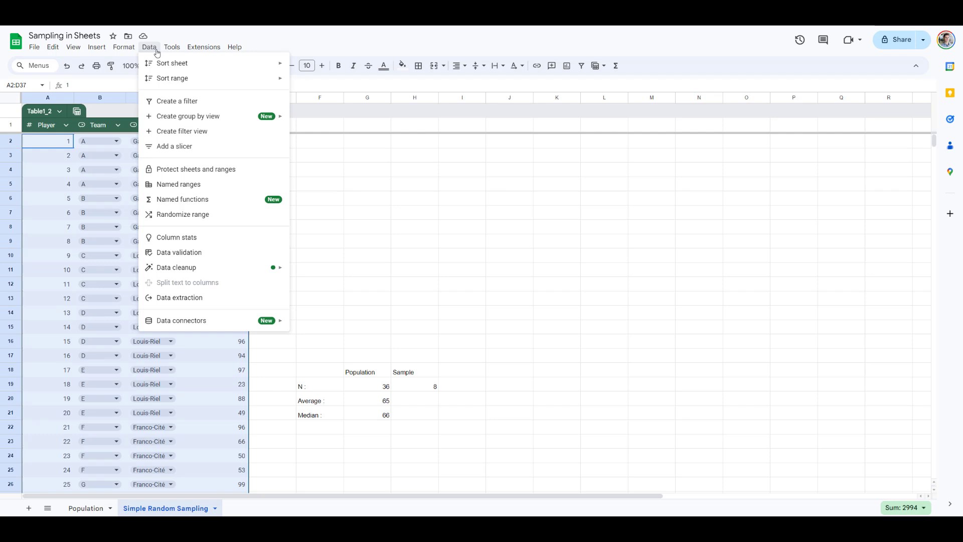
mouse_move(169, 75)
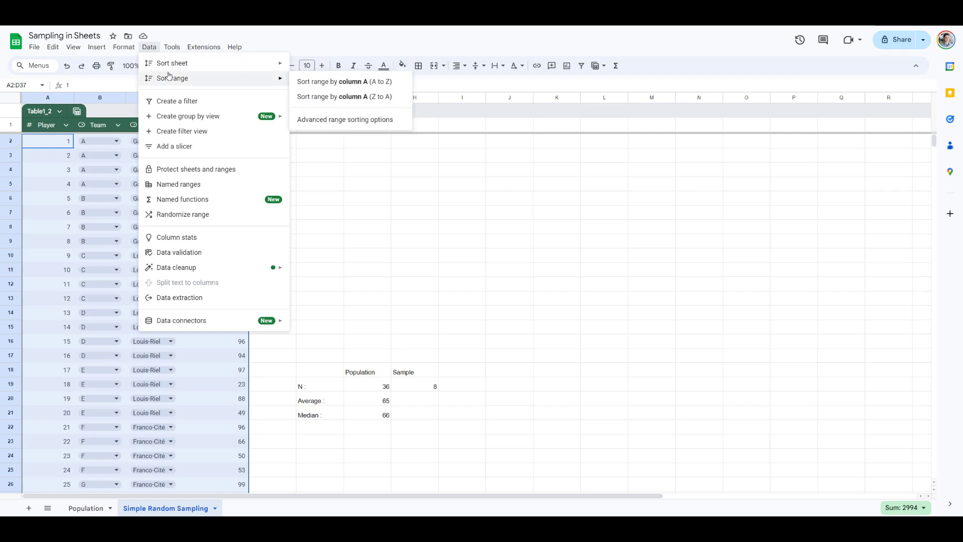
mouse_move(175, 118)
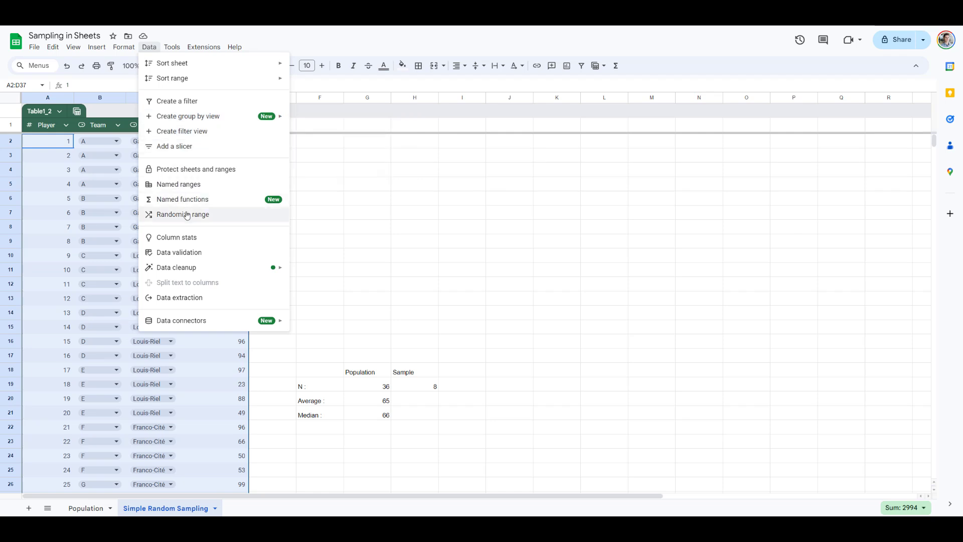
click(186, 214)
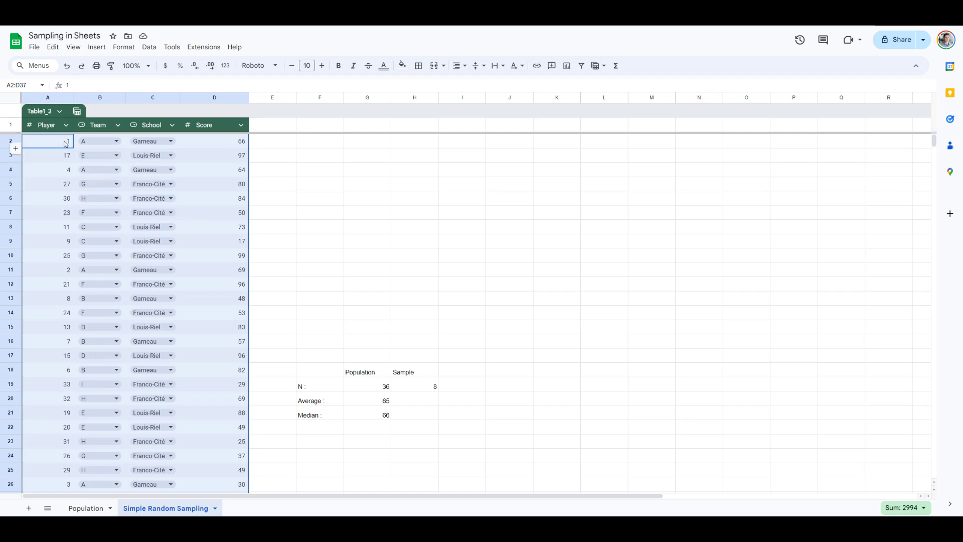
Step: Randomize the rows again, then select the top sample scores D2:D9
click(149, 47)
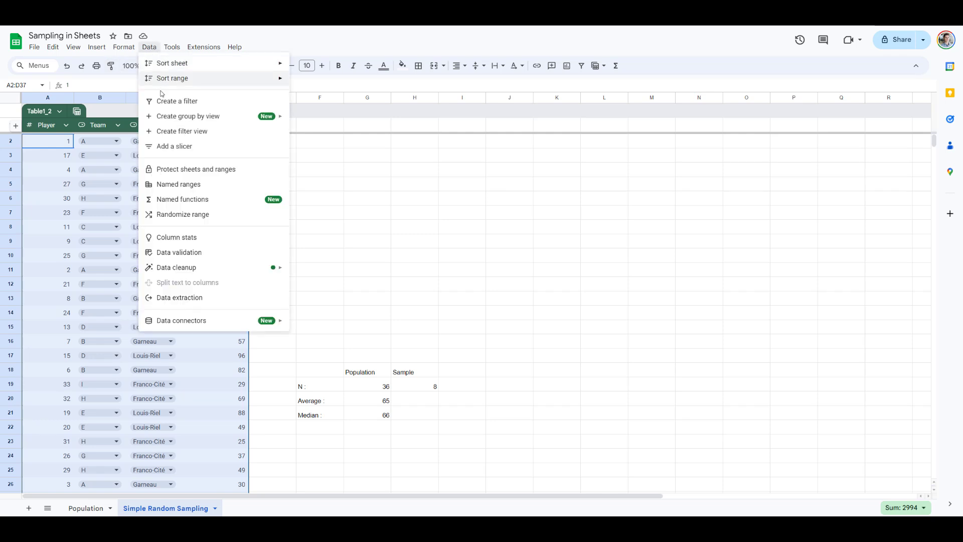
click(165, 220)
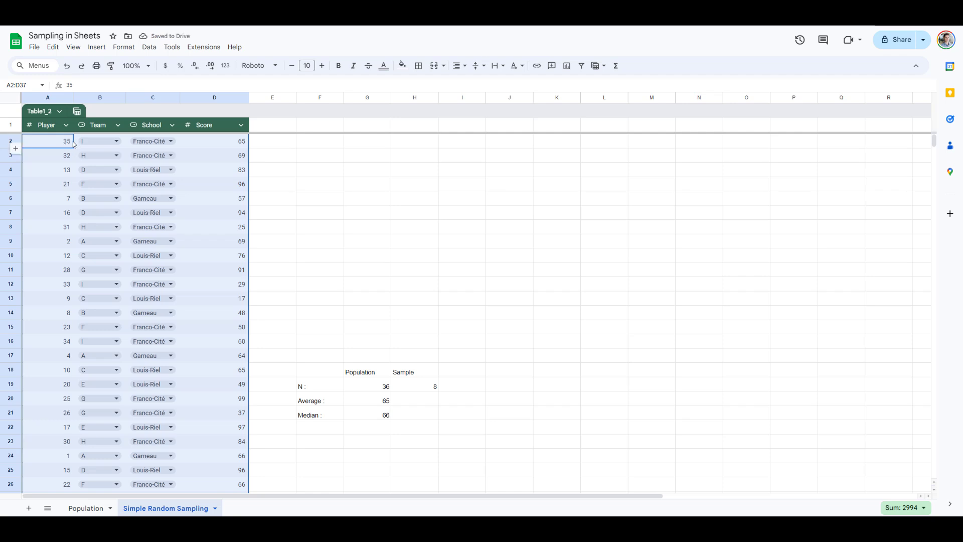
click(261, 146)
drag(233, 141, 231, 245)
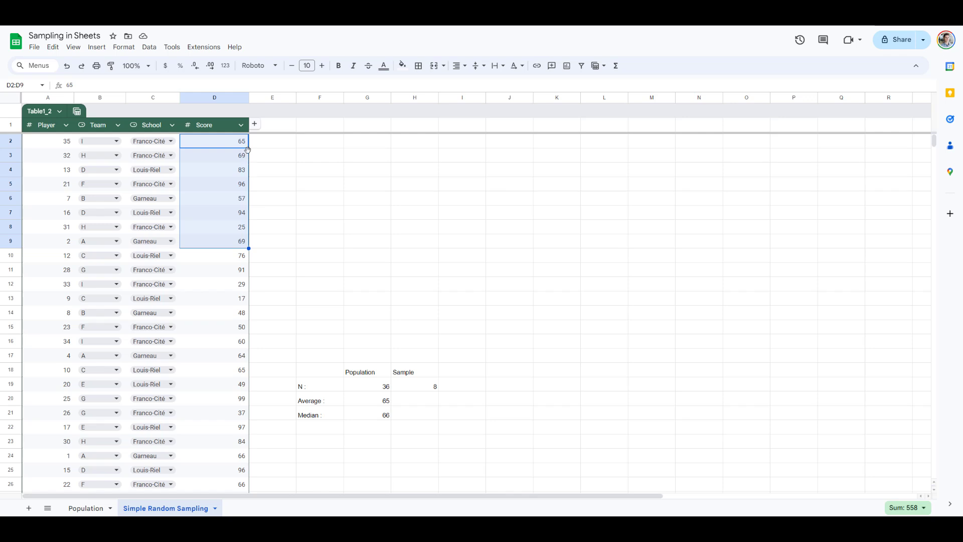
Step: Enter =average(D2:D9) in H20 and round it to a whole number, 70
click(405, 401)
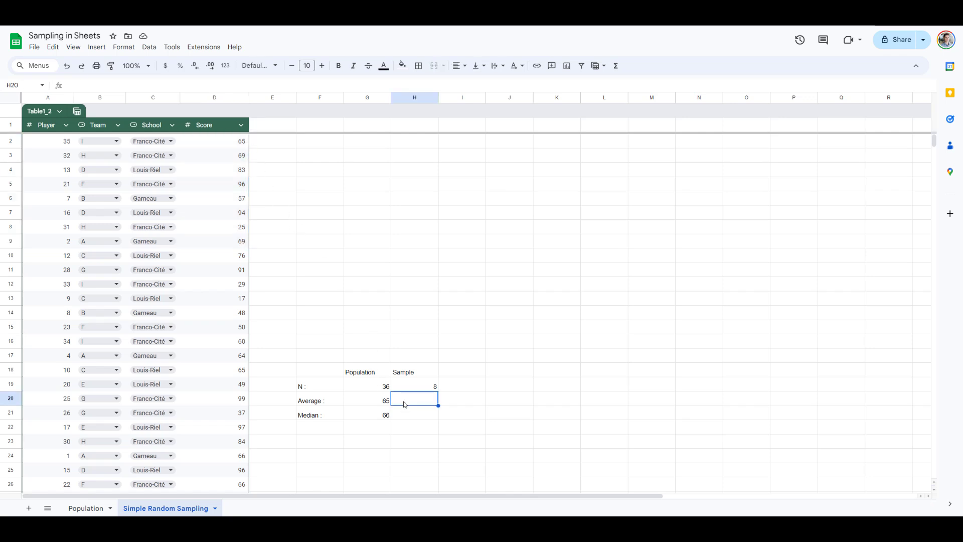
text(=aver)
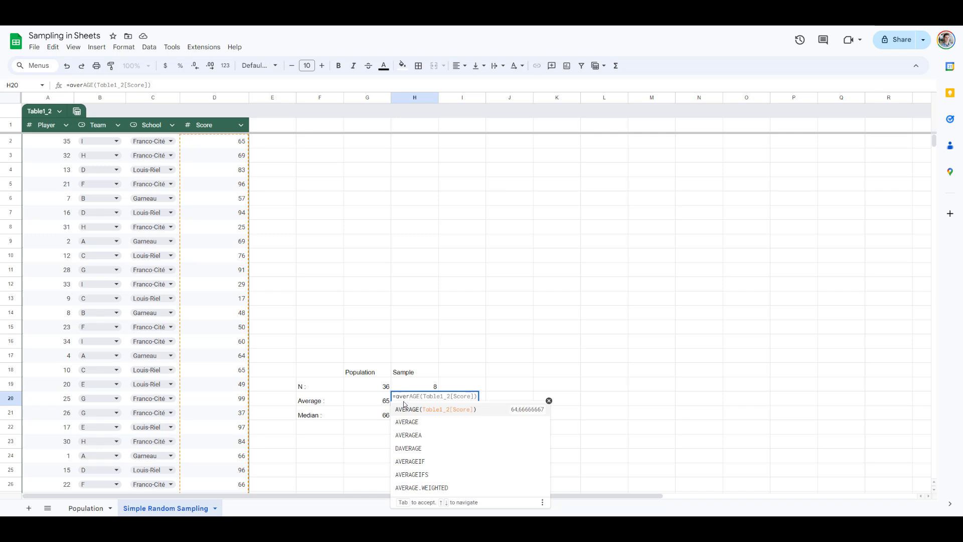
text(age()
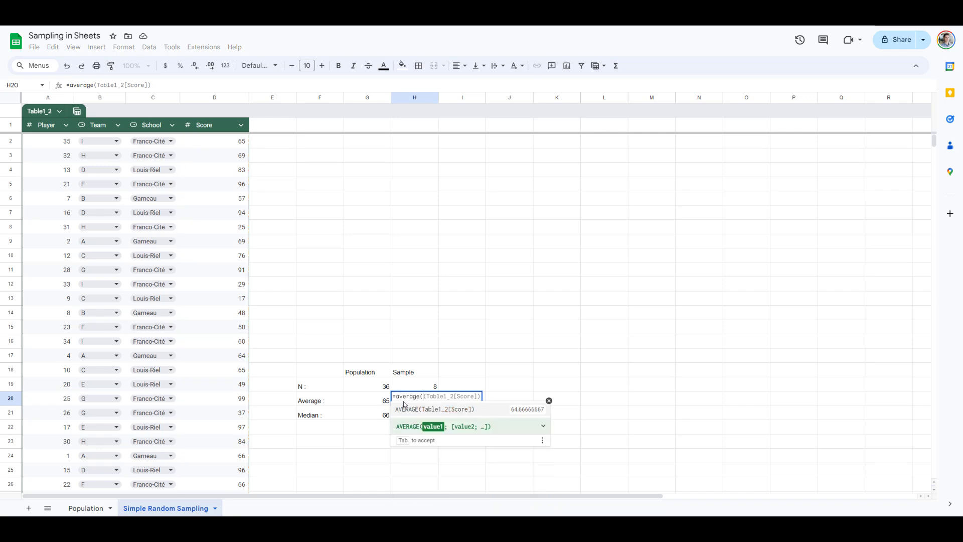
drag(221, 143, 225, 246)
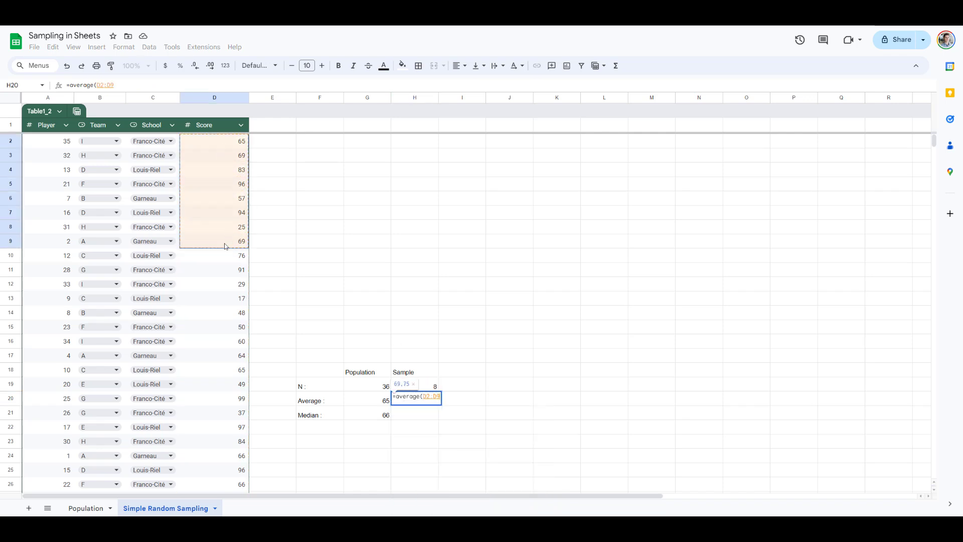
text())
key(Return)
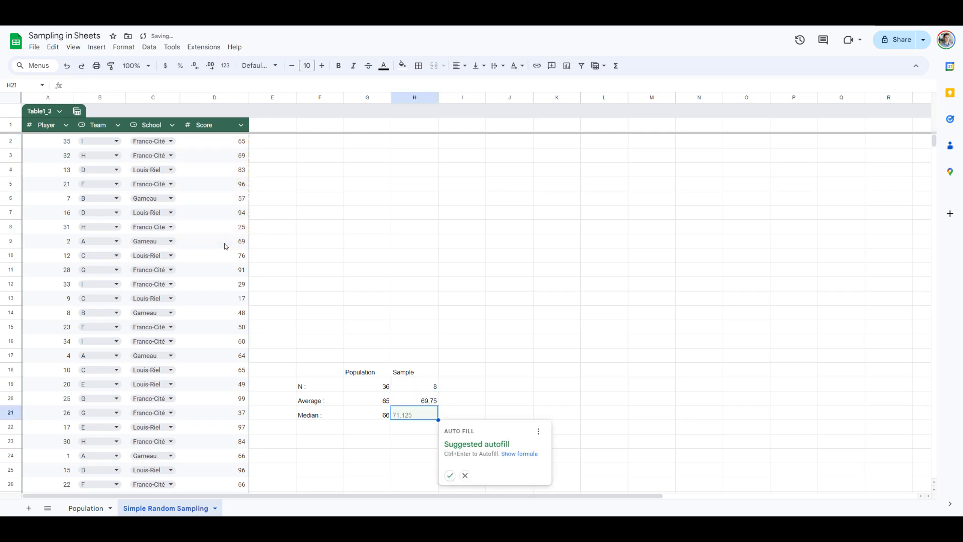
drag(409, 402, 412, 414)
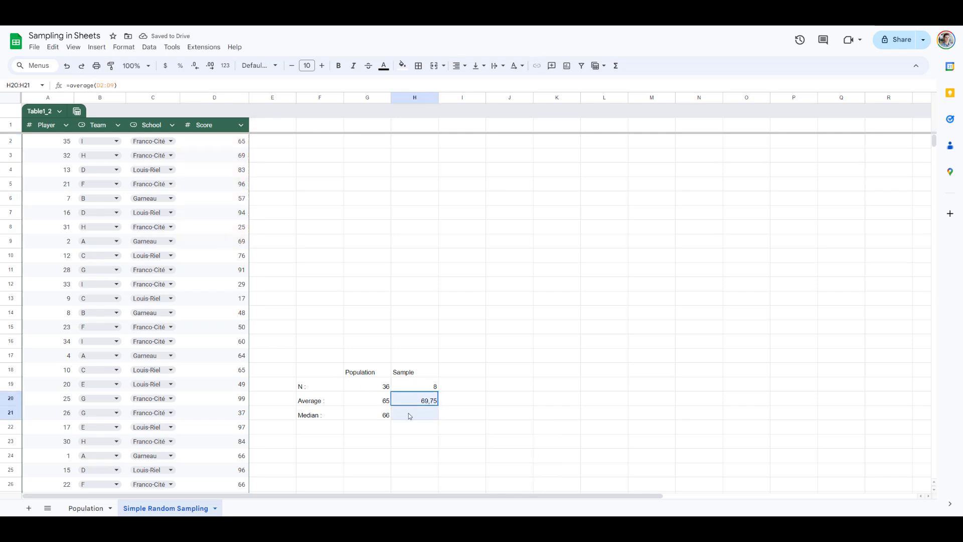
click(196, 65)
click(195, 66)
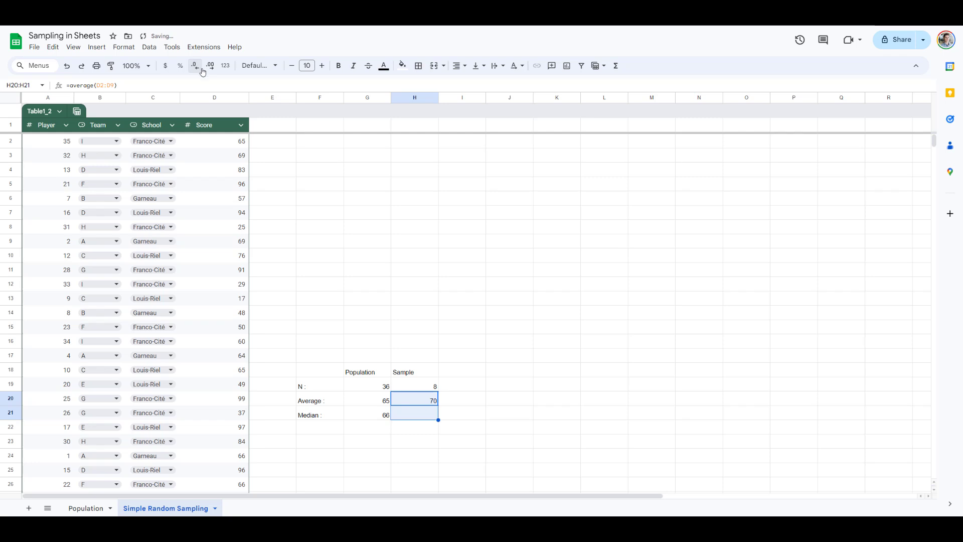
Step: Enter =median(D2:D8) in H21, giving a sample median of 69
click(415, 418)
text(=medi)
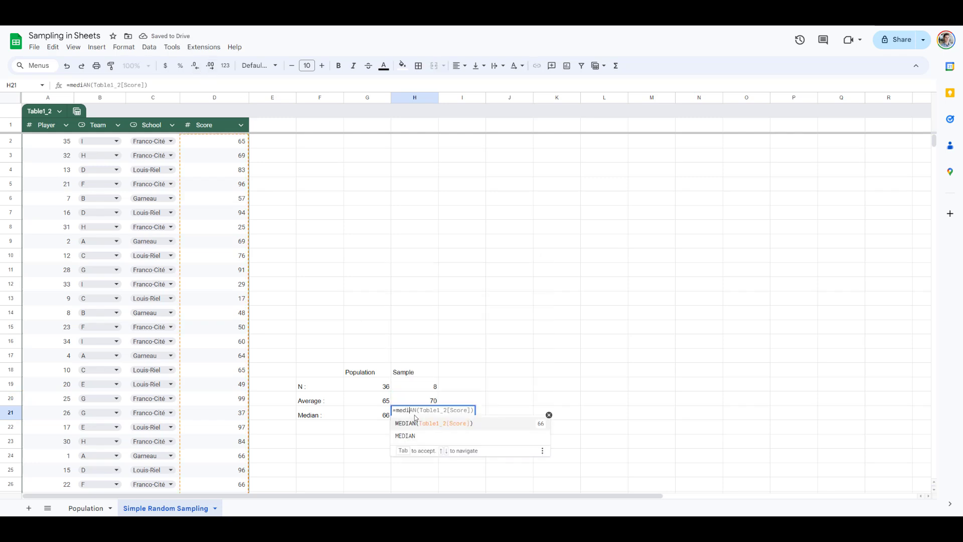
text(an()
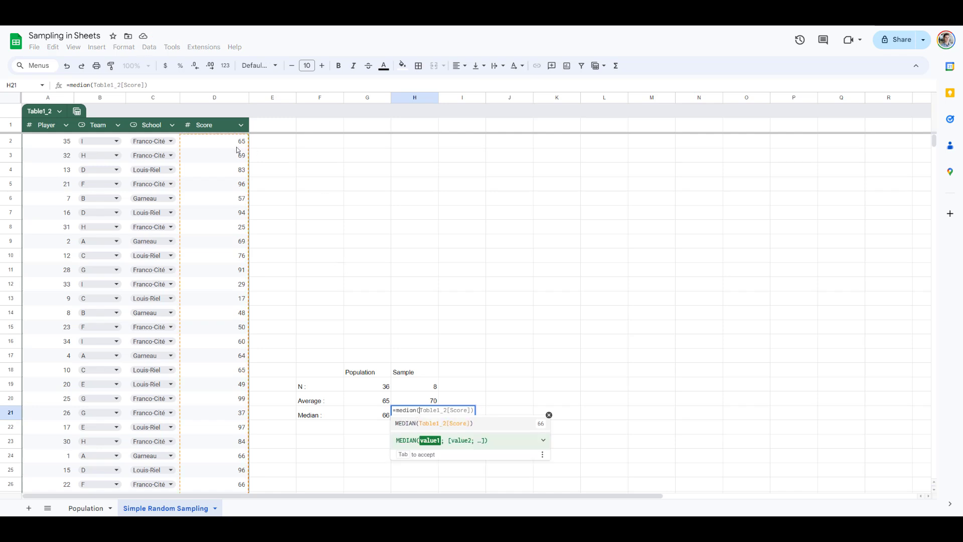
drag(238, 149, 234, 230)
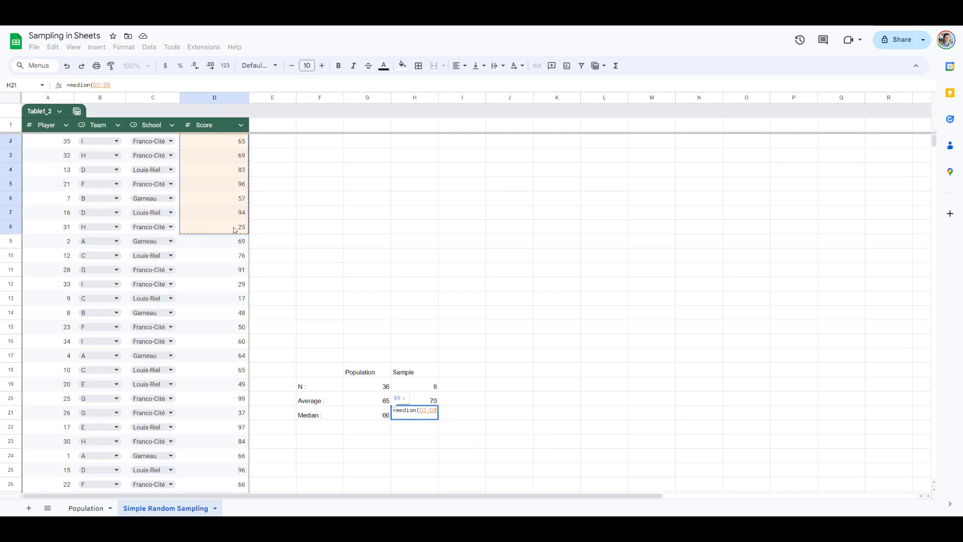
key(Return)
drag(427, 404, 425, 412)
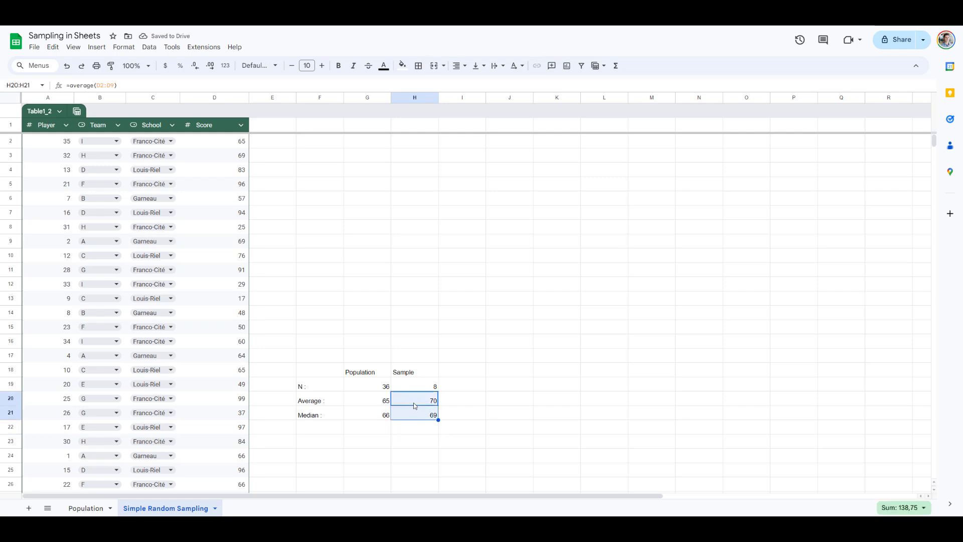
click(415, 403)
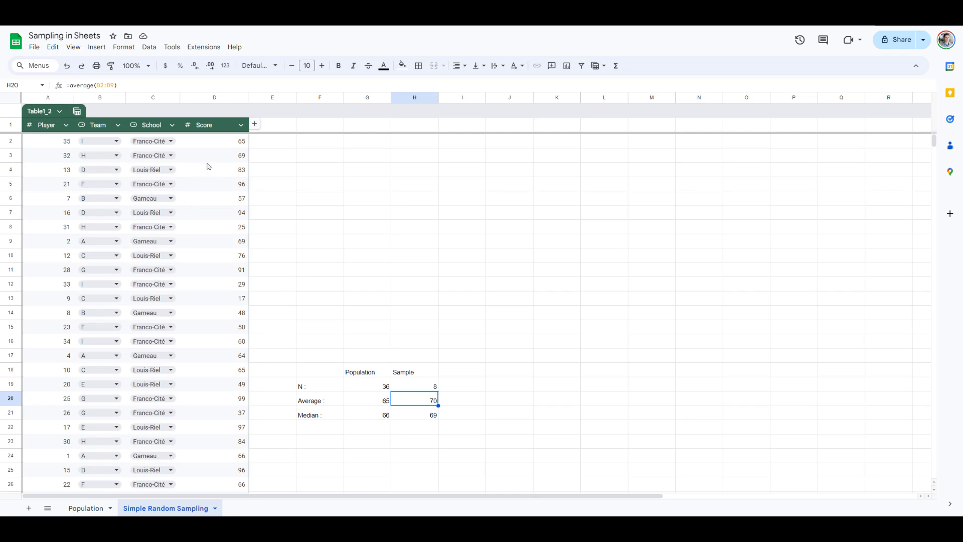
Step: Select the player table A2:D37 using Ctrl+Shift+Down
drag(43, 145, 242, 508)
key(ctrl+shift+Down)
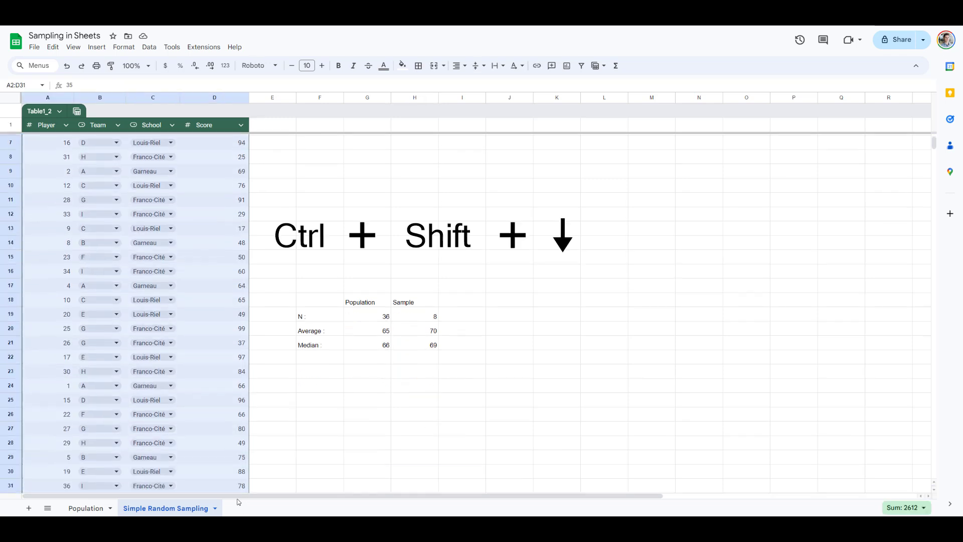
scroll(228, 382, up, 5)
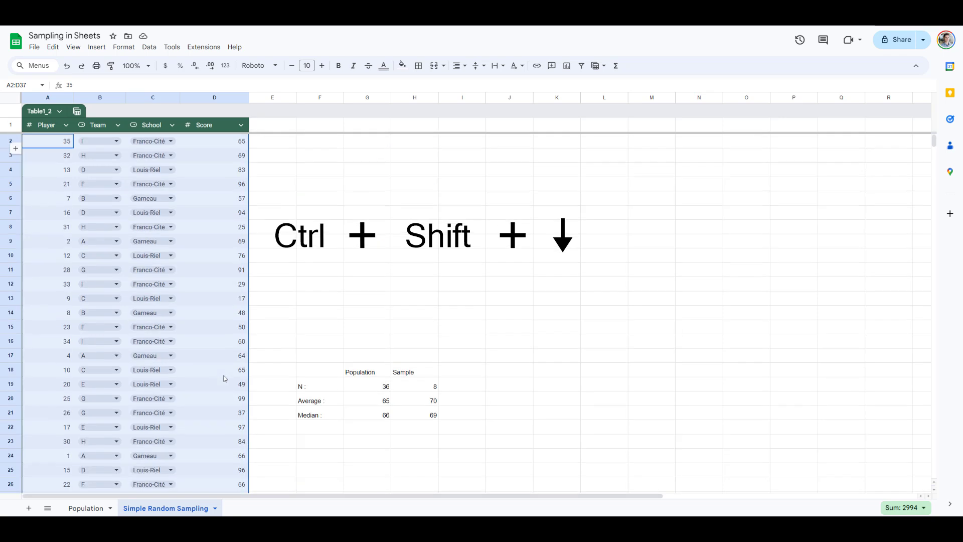
drag(60, 143, 215, 141)
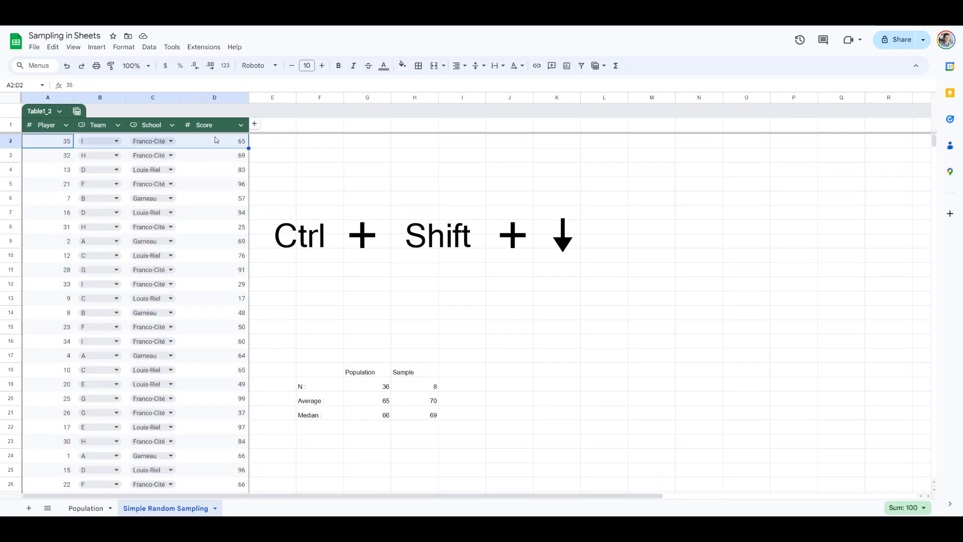
key(ctrl+shift+Down)
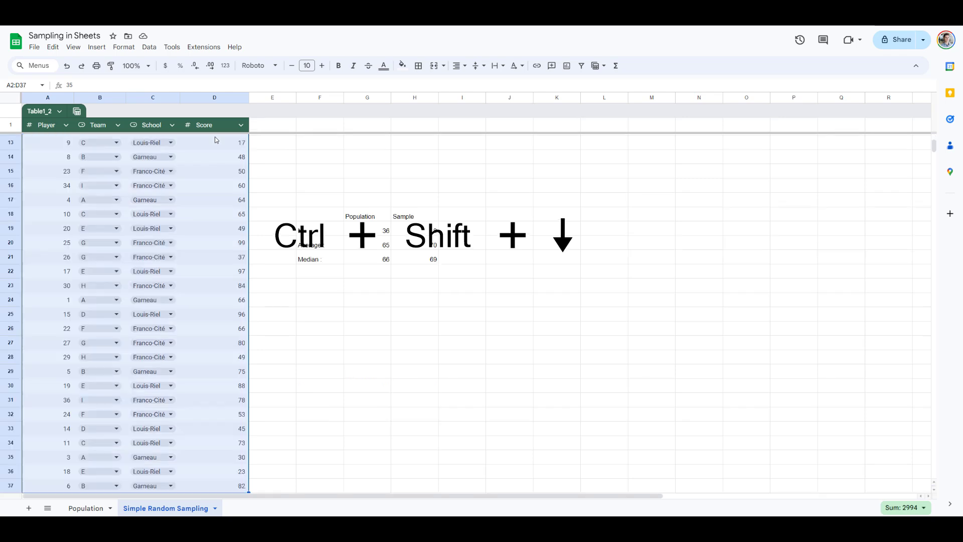
scroll(155, 177, up, 4)
Step: Randomize the range again so the sample average and median become 71 and 75
click(154, 51)
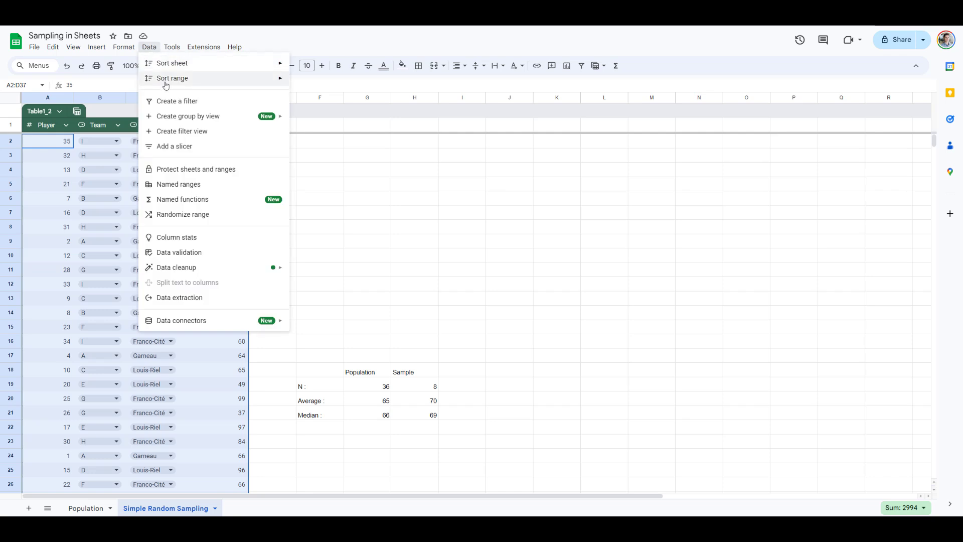
click(200, 215)
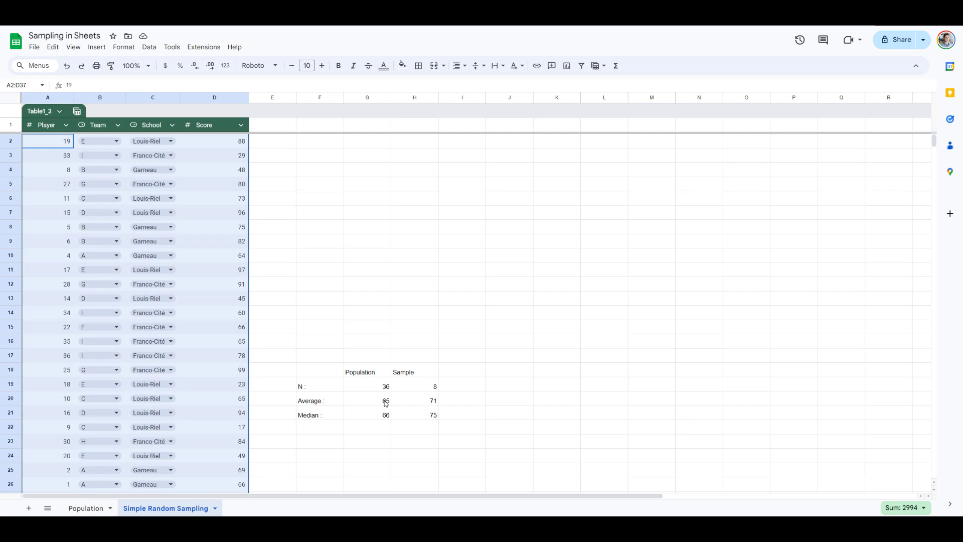
click(452, 321)
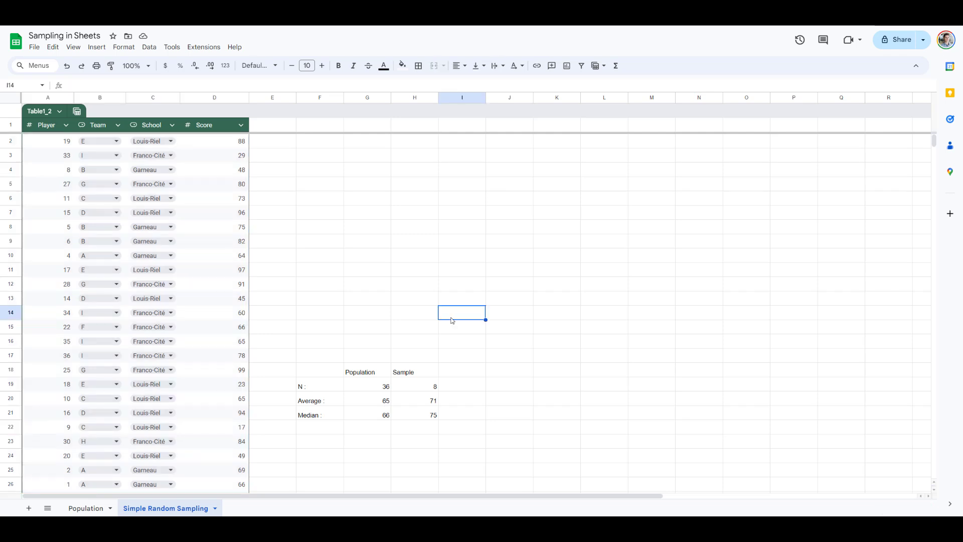